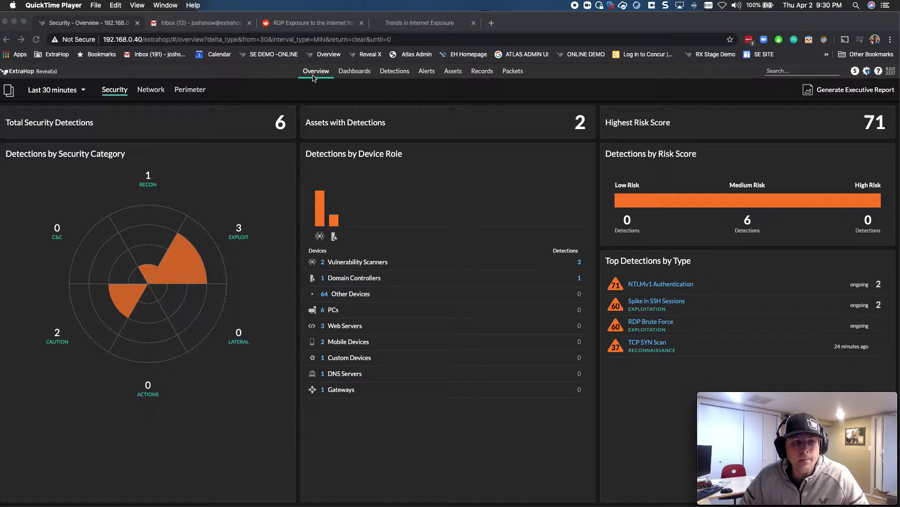
Step: Read the Reddit post on the 41.5% rise in RDP exposure down to its security tips
click(318, 25)
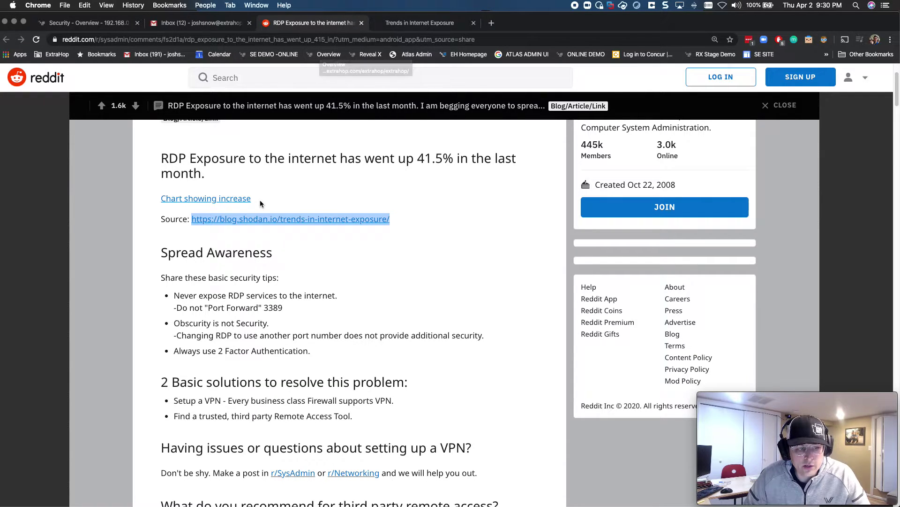
scroll(339, 244, down, 1)
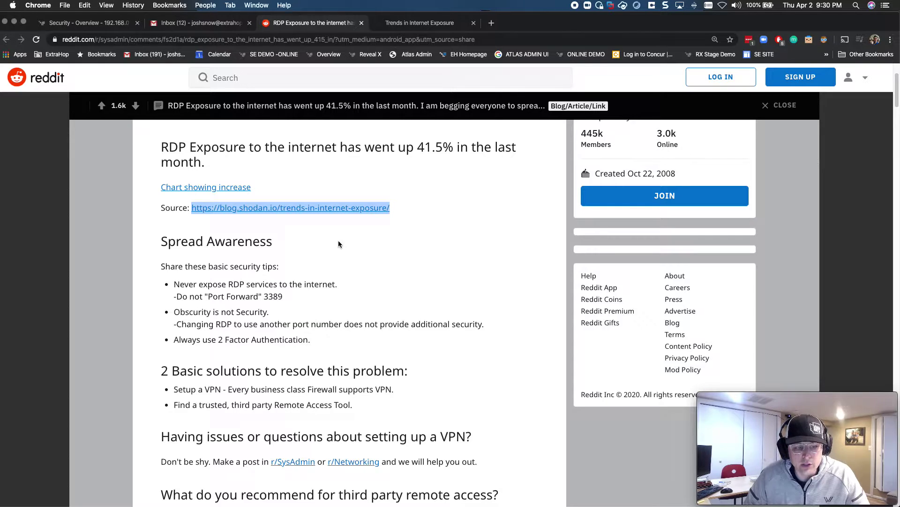
scroll(338, 241, down, 1)
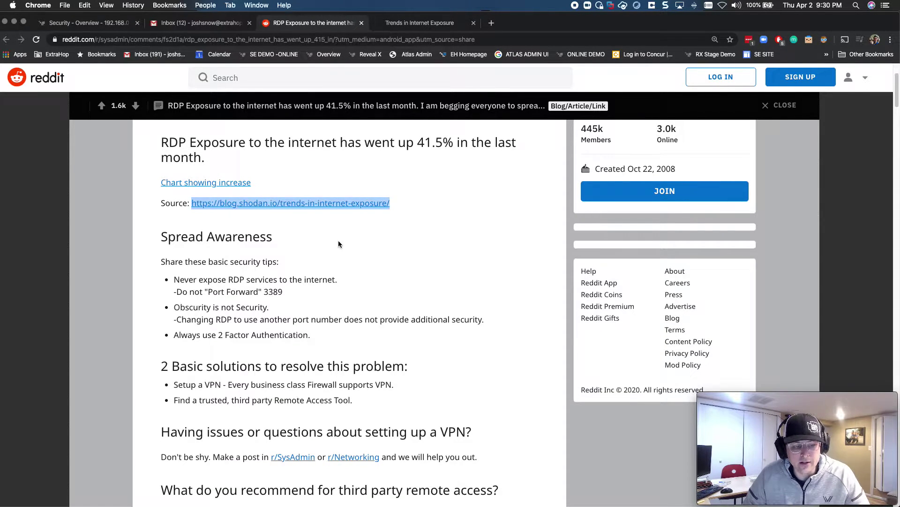
scroll(338, 244, down, 2)
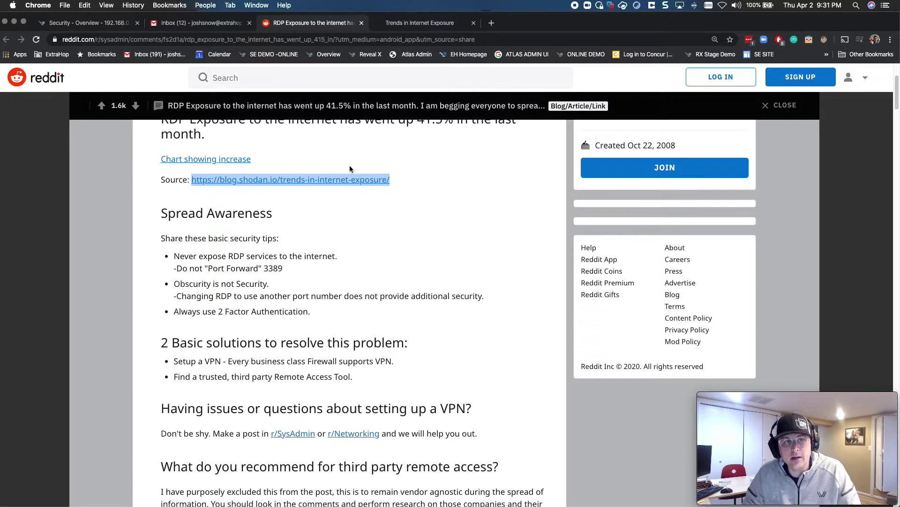
Step: Show the Shodan 'Trends in Internet Exposure' article at its Remote Desktop port chart
click(419, 23)
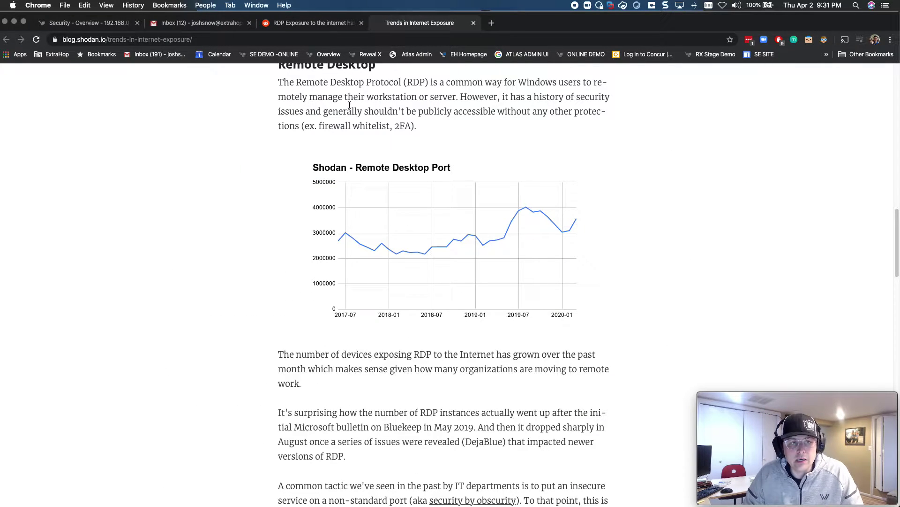
scroll(527, 142, up, 1)
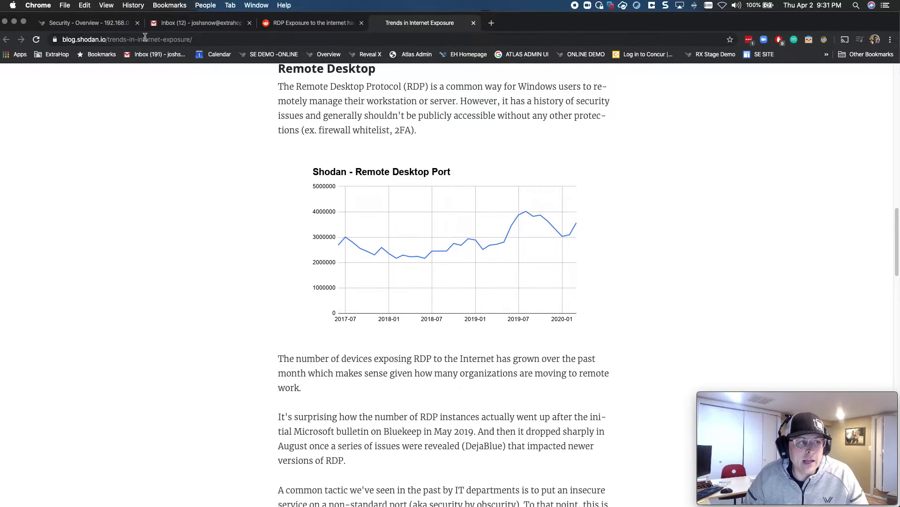
Step: From the Reveal(x) security overview, open Detections by type and select RDP Brute Force
click(114, 29)
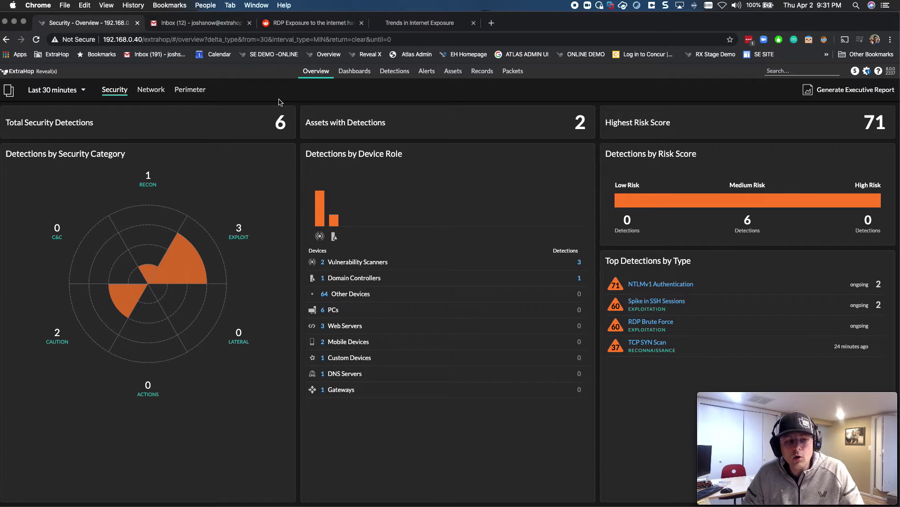
click(407, 77)
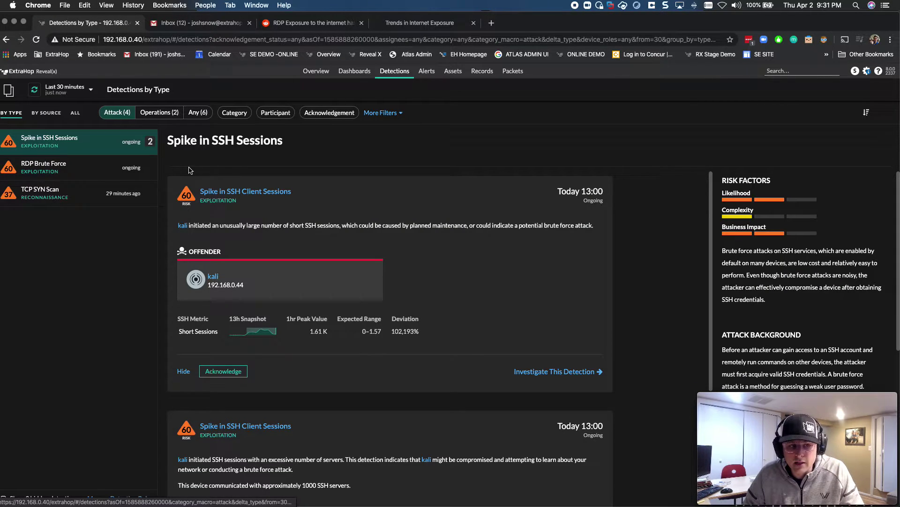
click(47, 161)
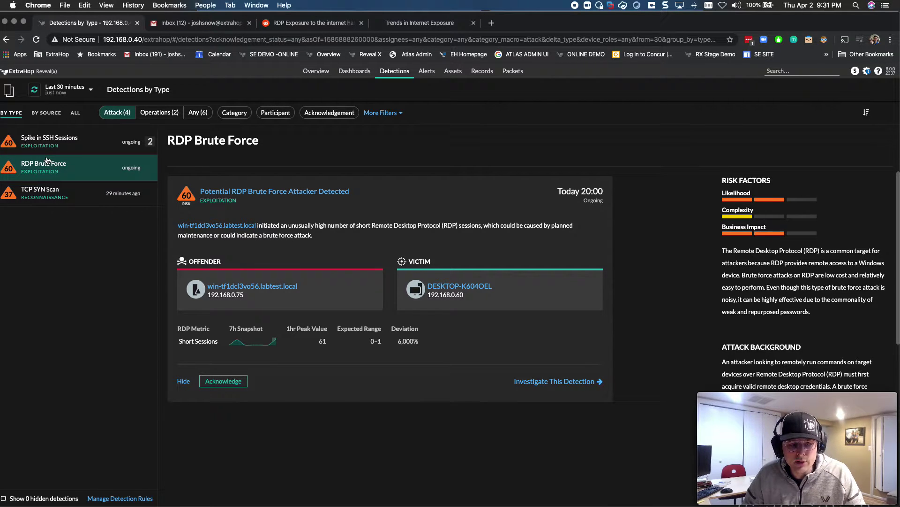
Step: Bring up device details for the offending host and the victim device
mouse_move(328, 301)
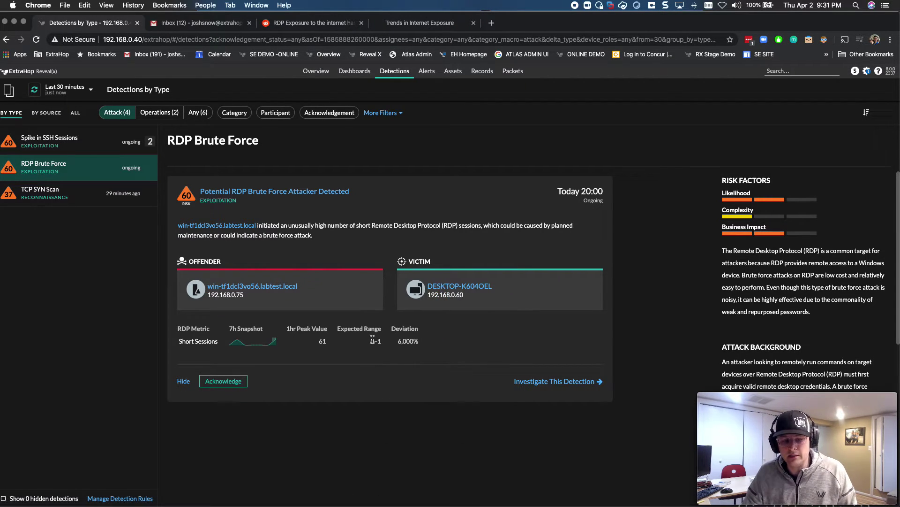
click(310, 302)
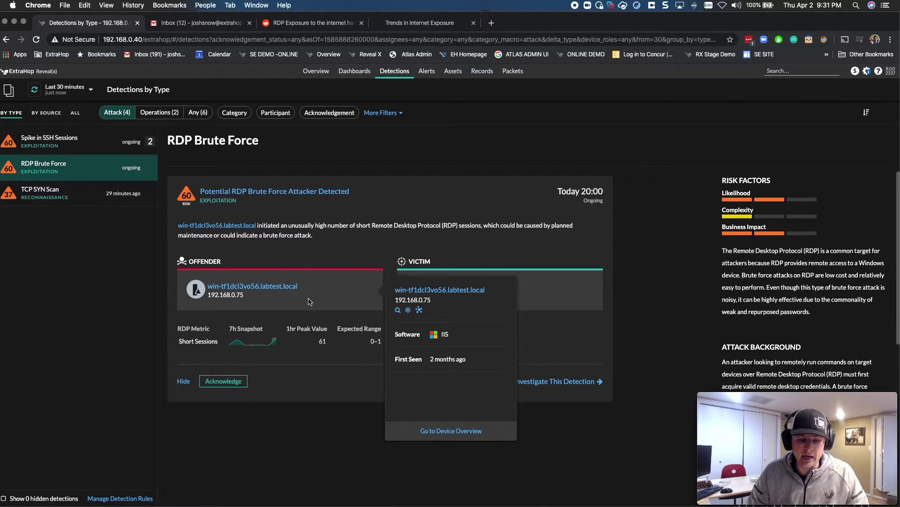
mouse_move(476, 291)
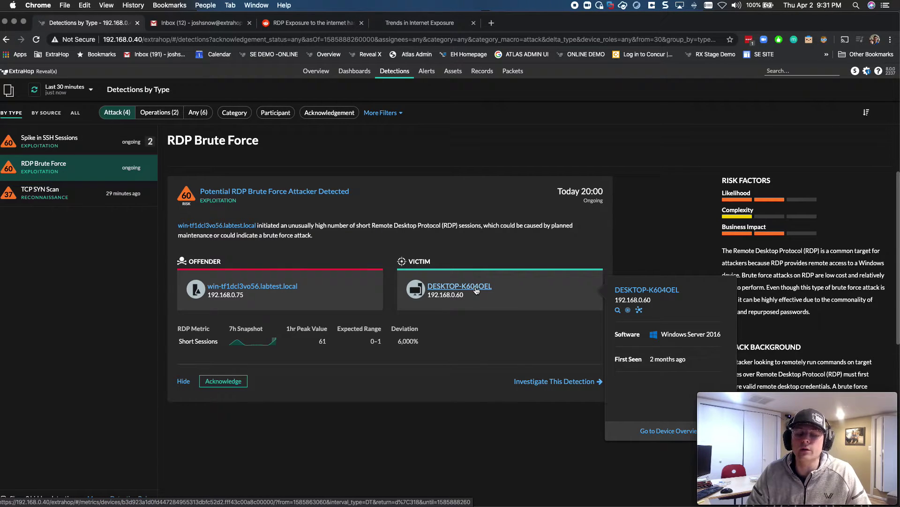
Step: Open the Potential RDP Brute Force Attacker Detected page and review its related detections
click(327, 193)
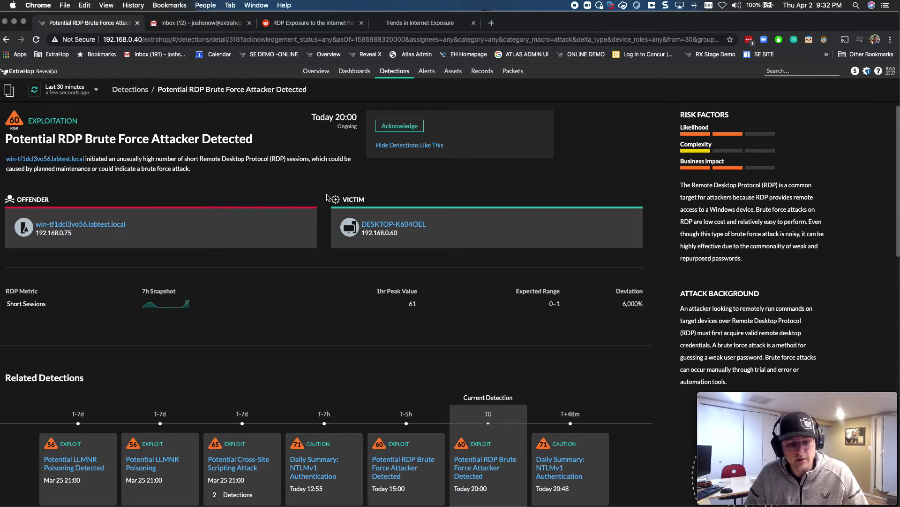
scroll(367, 207, down, 2)
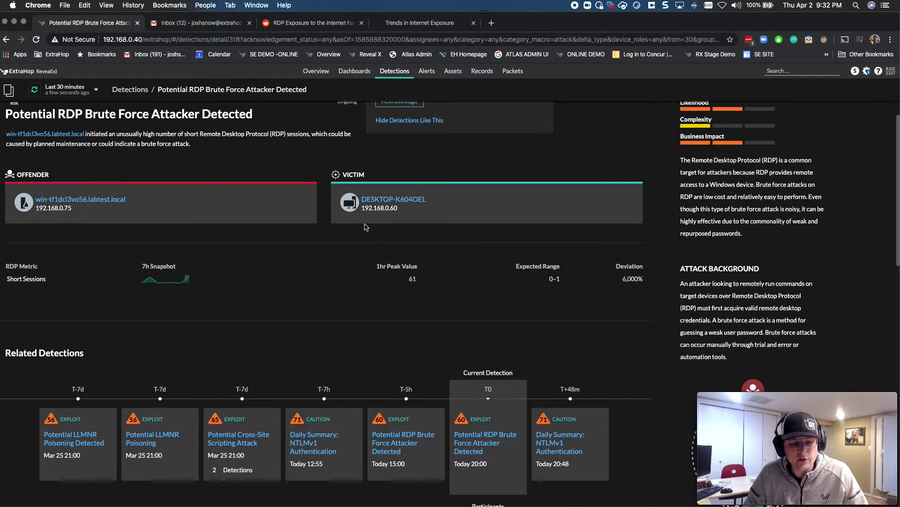
scroll(368, 281, down, 5)
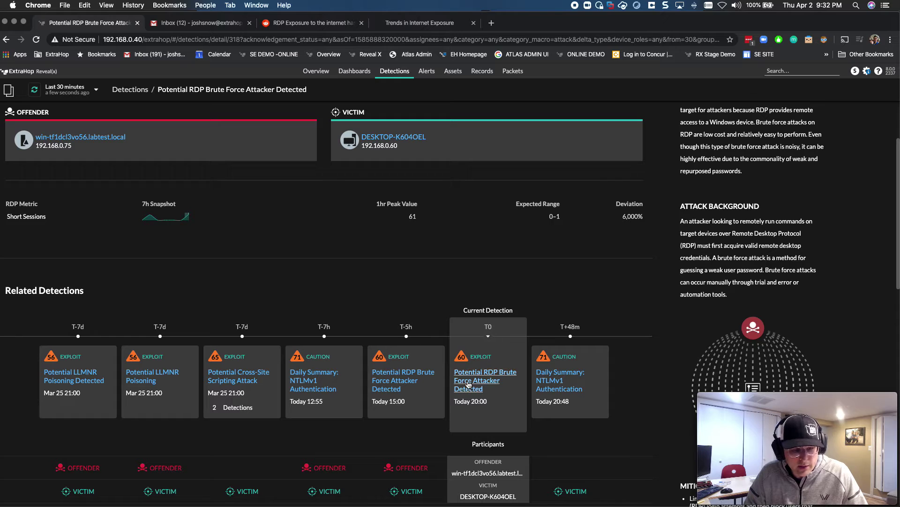
scroll(272, 369, down, 3)
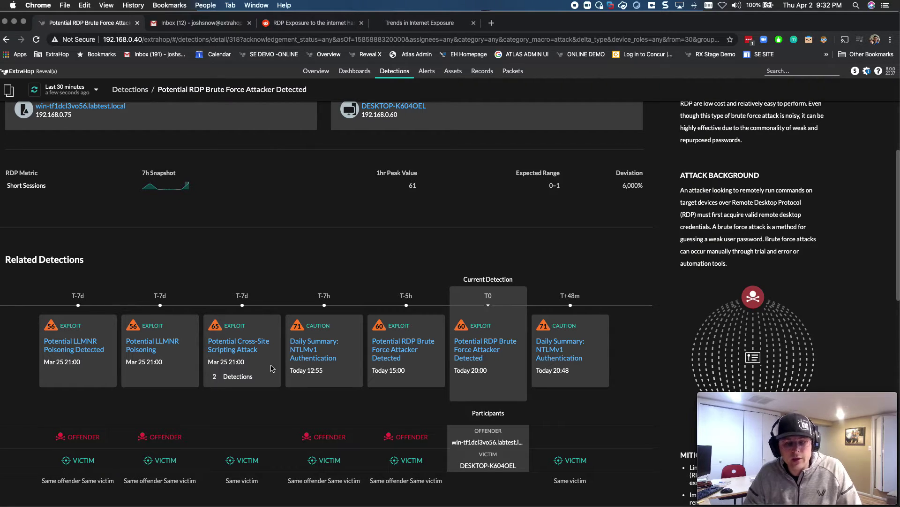
scroll(276, 368, down, 6)
Step: Review the targeted server with 179 RDP opens and the 182 associated RDP Open records
scroll(788, 312, up, 8)
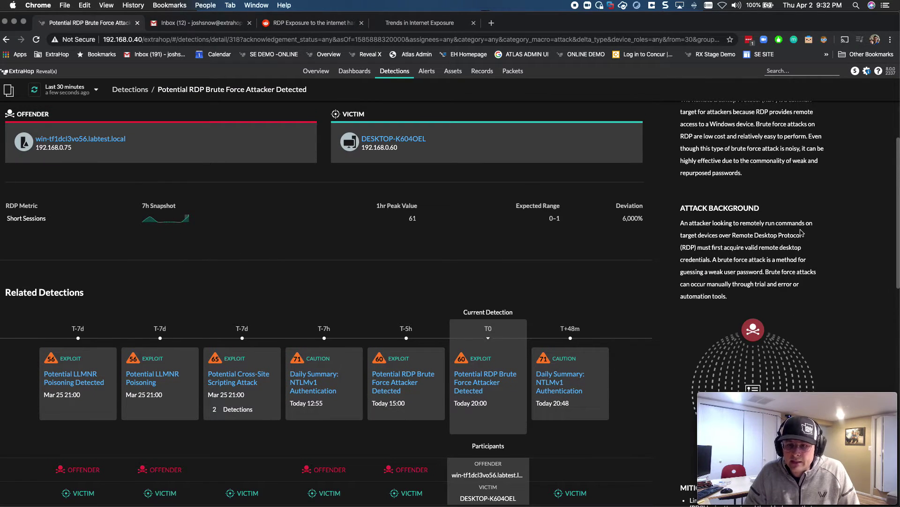
scroll(570, 241, down, 20)
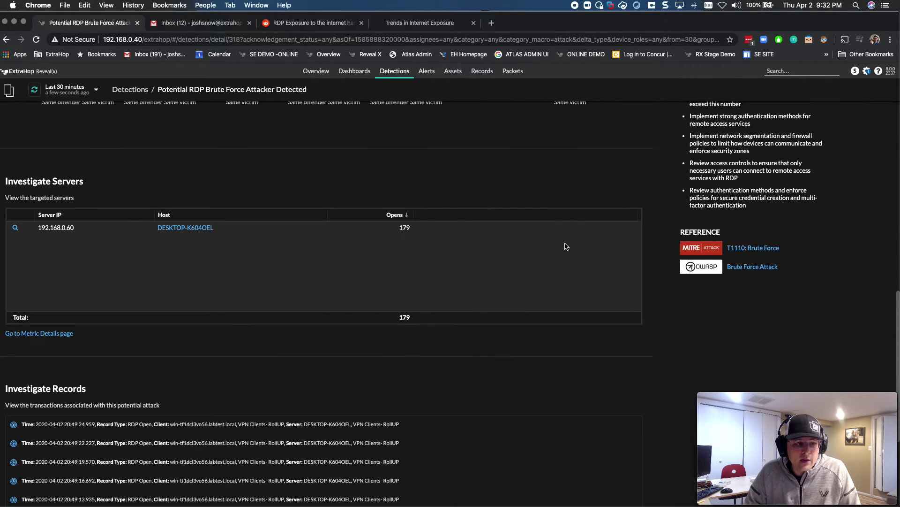
scroll(567, 246, down, 3)
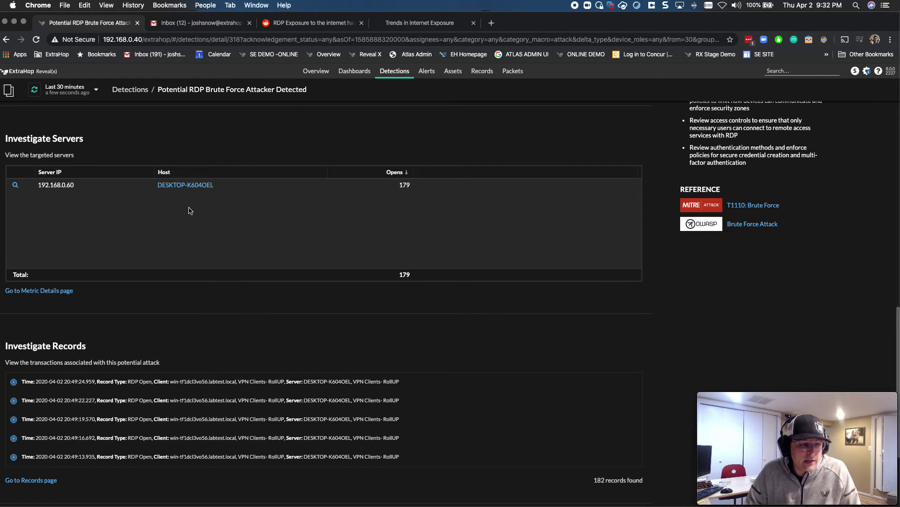
drag(56, 185, 149, 203)
scroll(149, 203, down, 5)
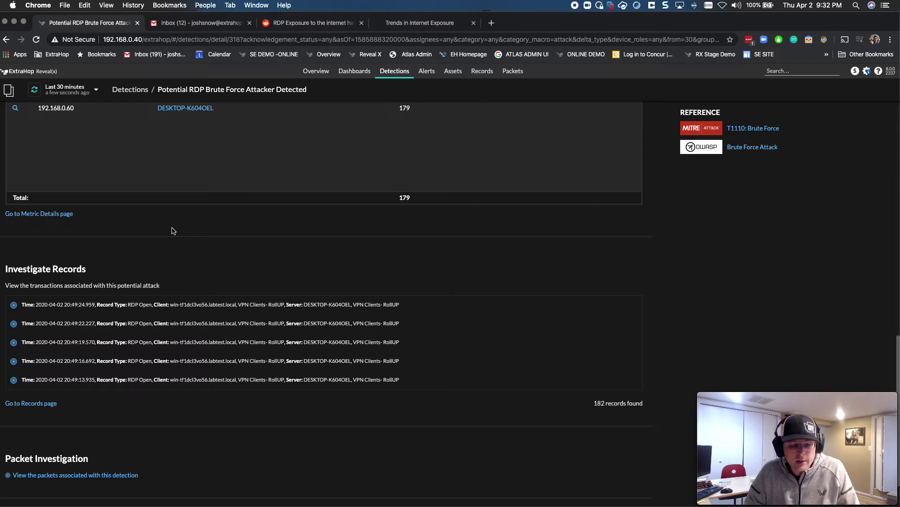
scroll(172, 231, down, 3)
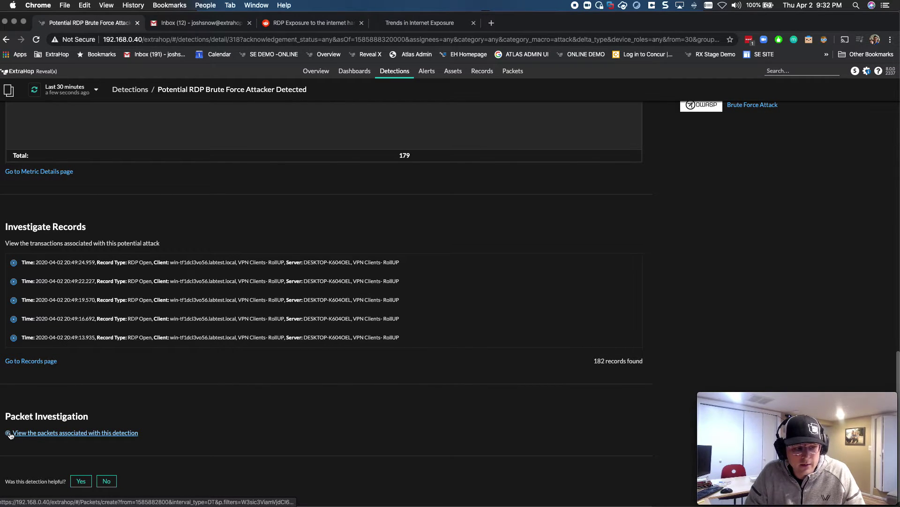
Step: Open the 182 RDP Open records with every record field shown as a column
click(32, 362)
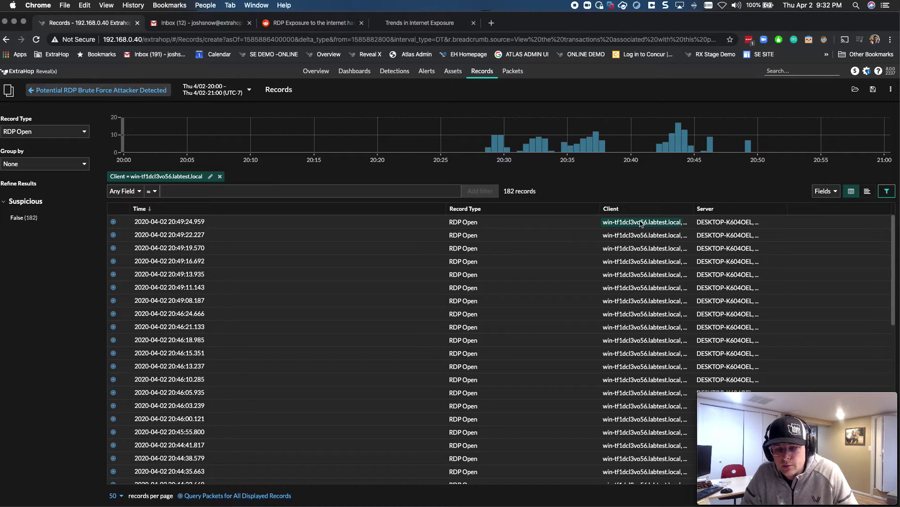
click(821, 193)
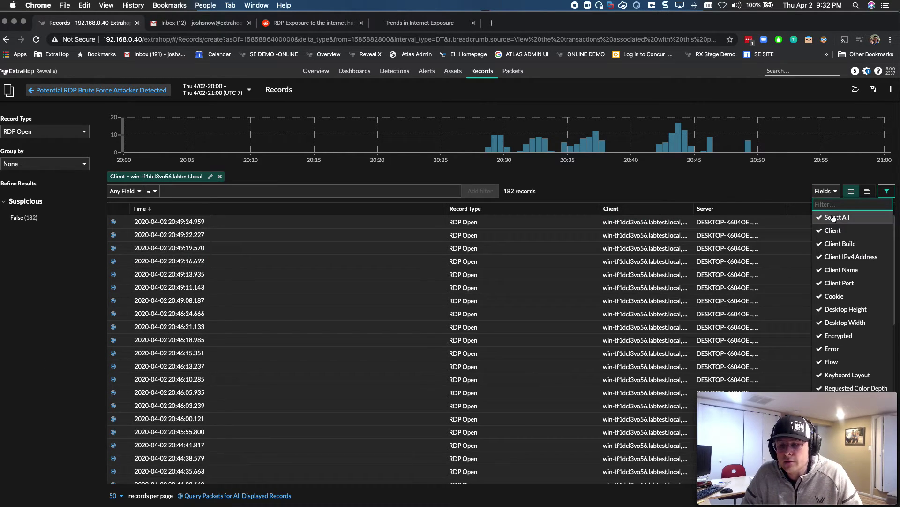
click(701, 191)
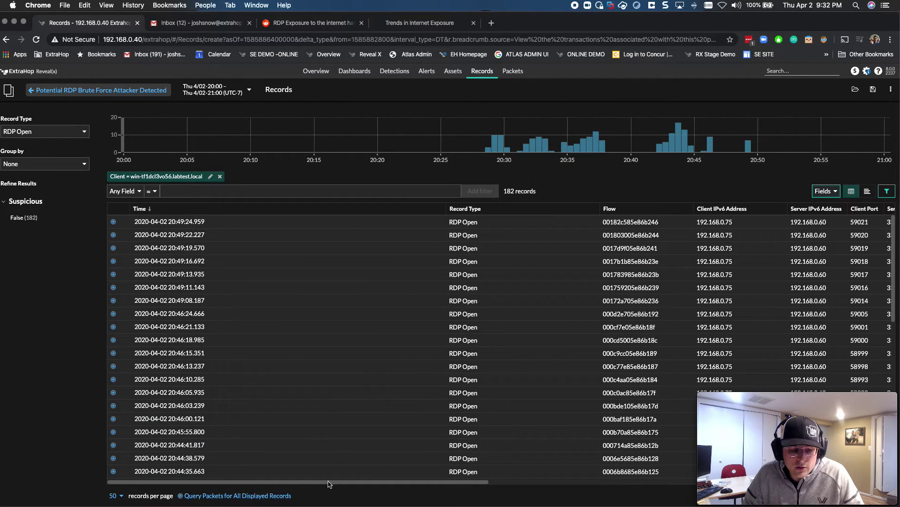
Step: Scroll the records table, view the offending client's device details, and return to Detections by Type
drag(329, 481, 512, 479)
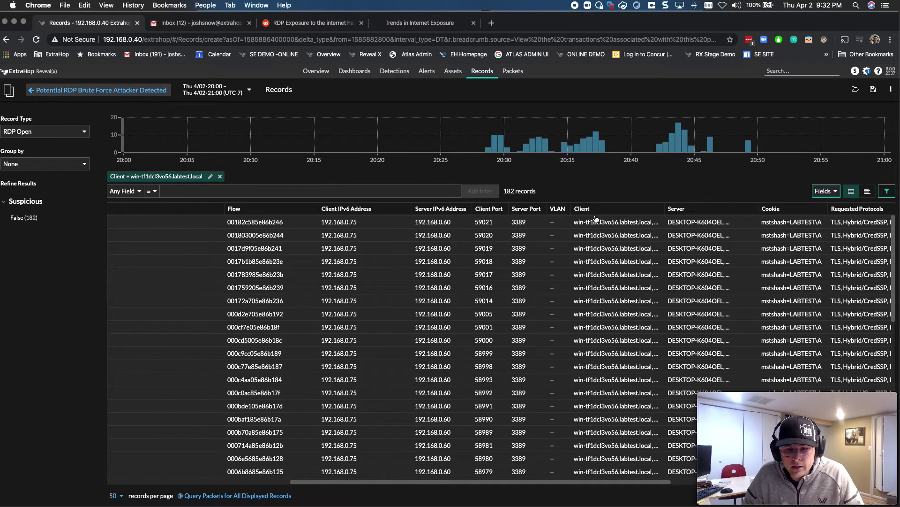
click(604, 227)
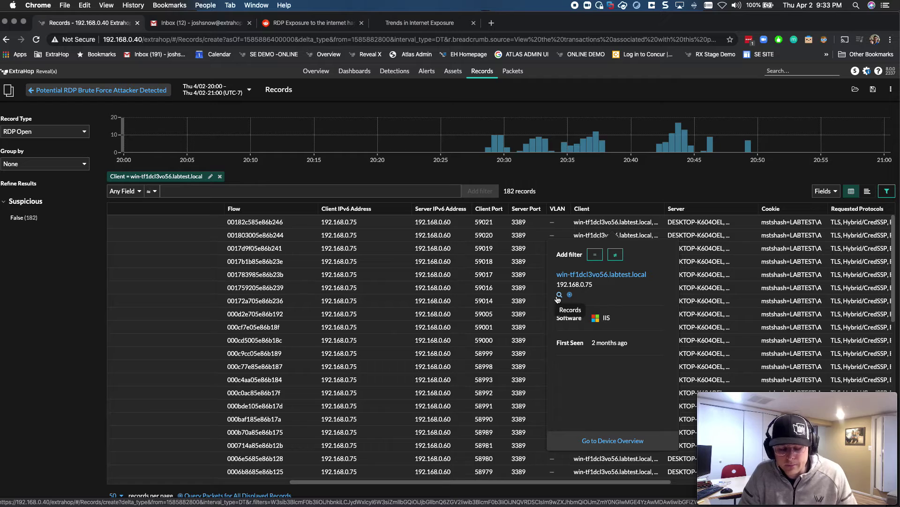
click(393, 77)
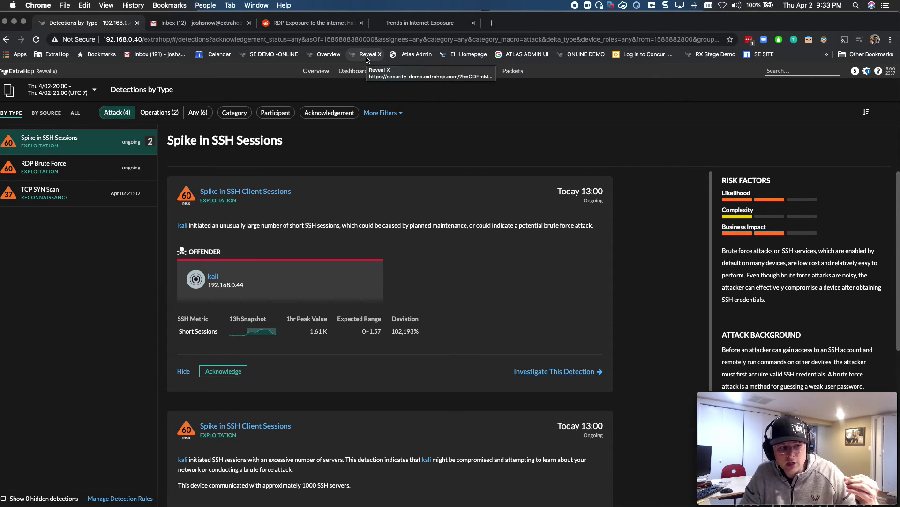
Step: Reopen the RDP Brute Force detail page and scroll to its 179 server opens and 182 records
click(67, 169)
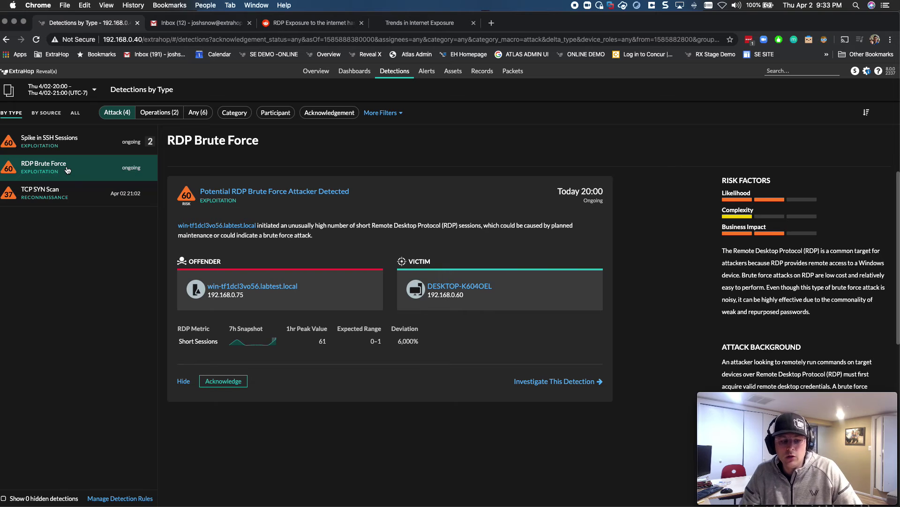
click(252, 192)
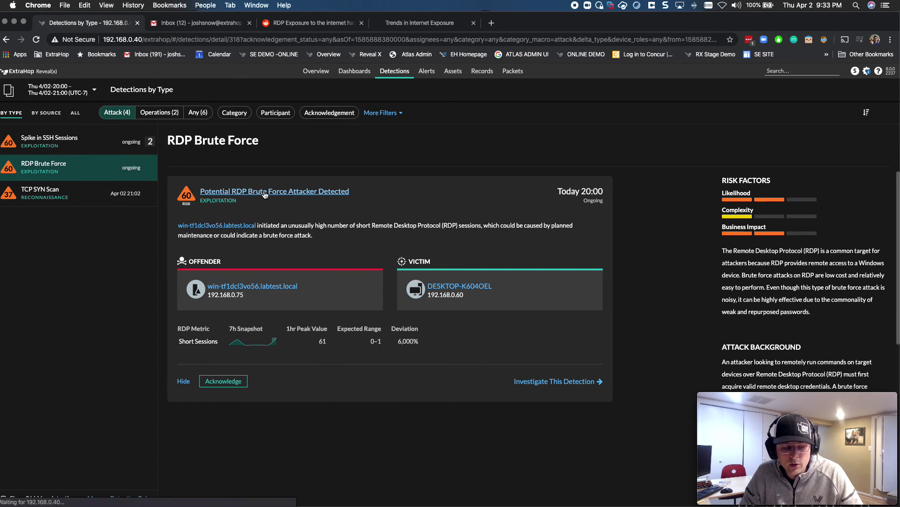
scroll(281, 256, down, 3)
scroll(283, 254, down, 8)
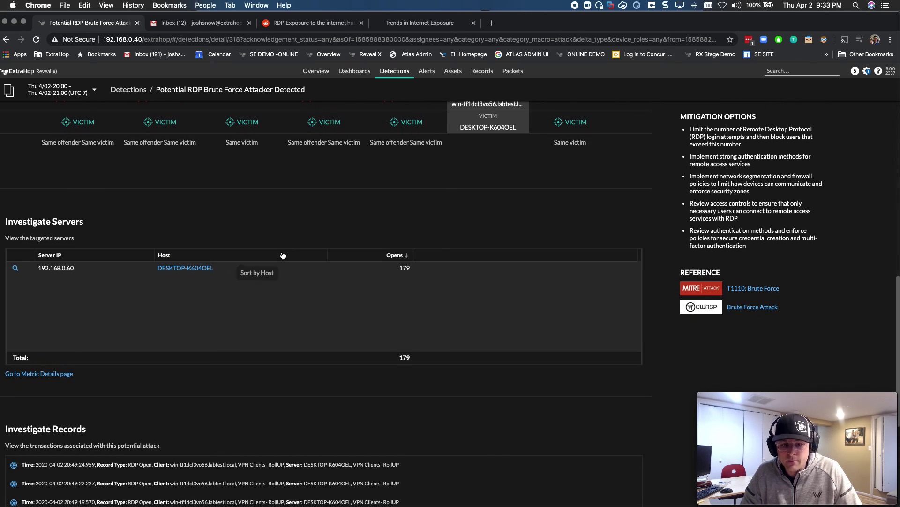
scroll(283, 254, down, 2)
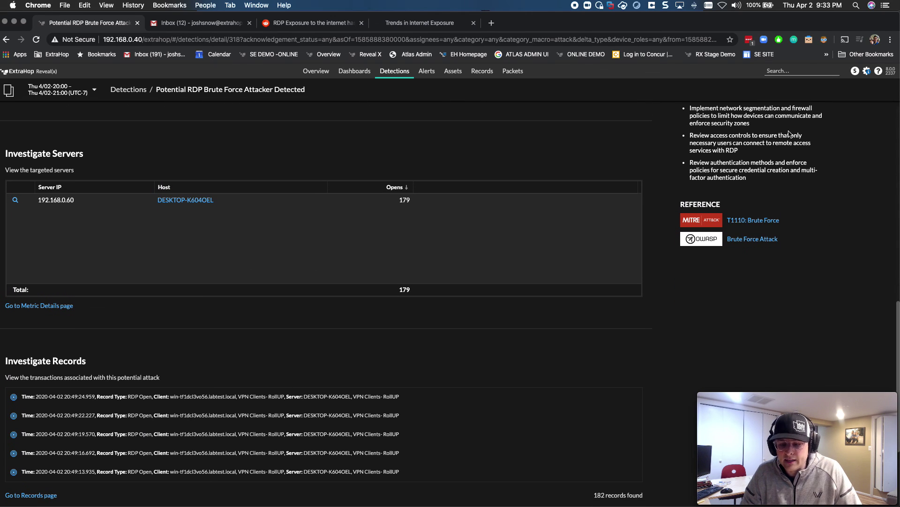